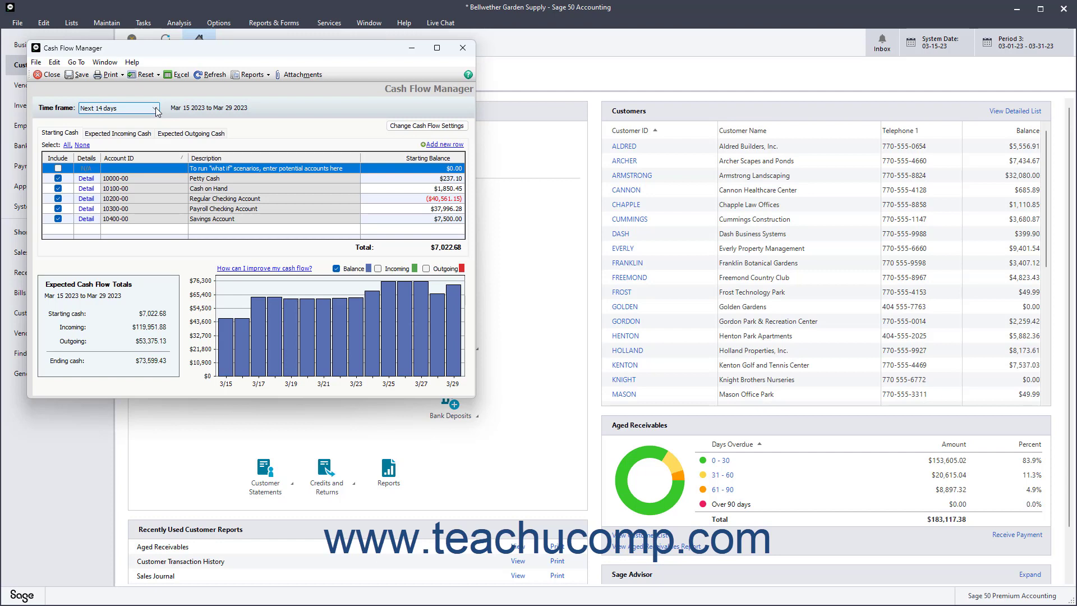
Review the time frame choices and the starting, expected incoming and expected outgoing cash lists.
{"action": "left_click", "coordinate": [155, 108]}
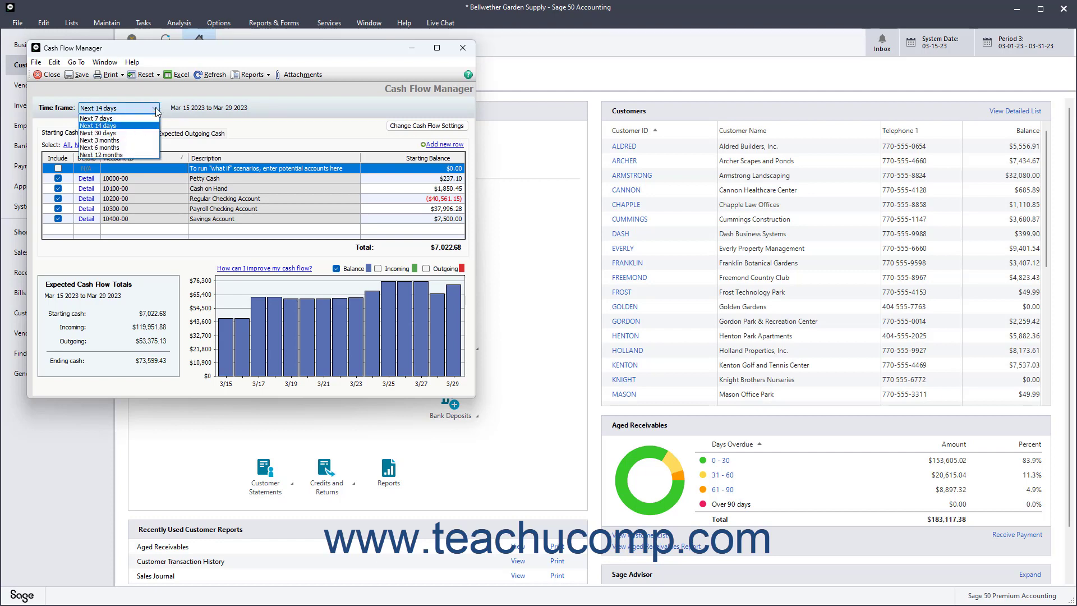
{"action": "left_click", "coordinate": [157, 109]}
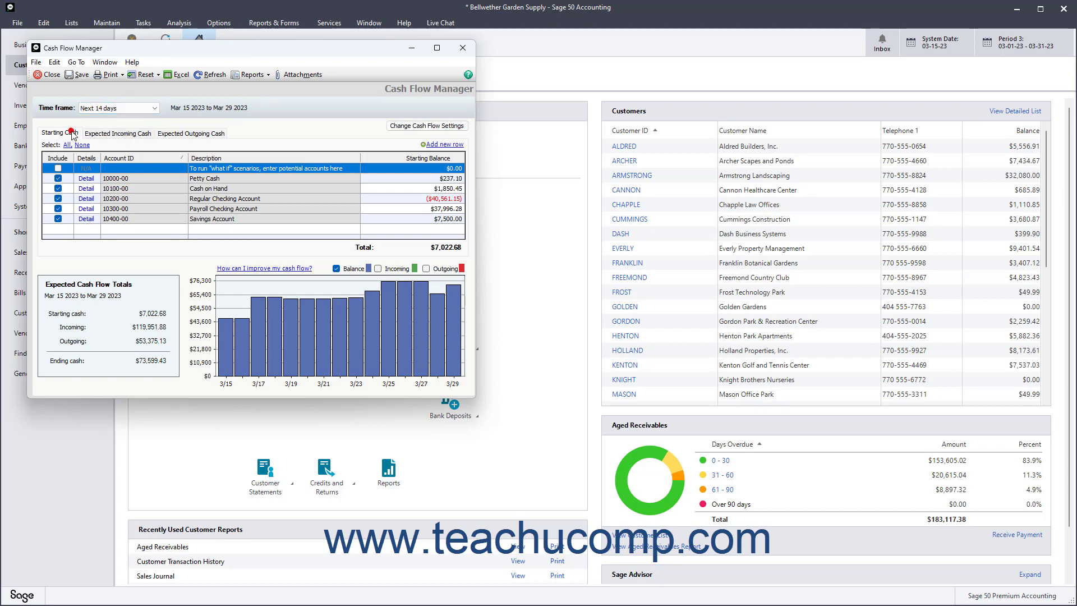
{"action": "left_click", "coordinate": [115, 136]}
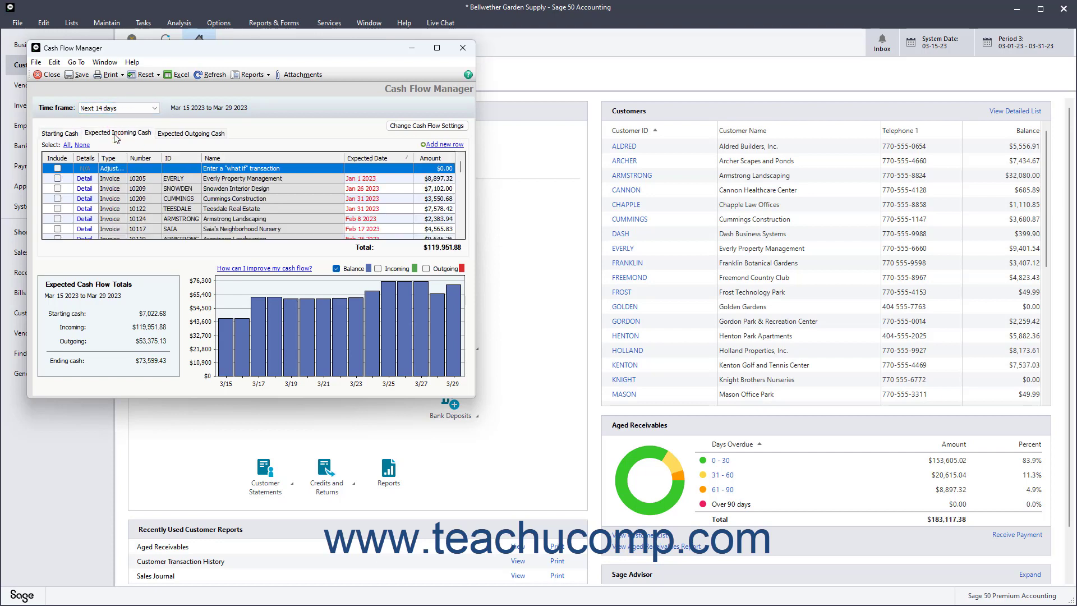
{"action": "left_click", "coordinate": [167, 136]}
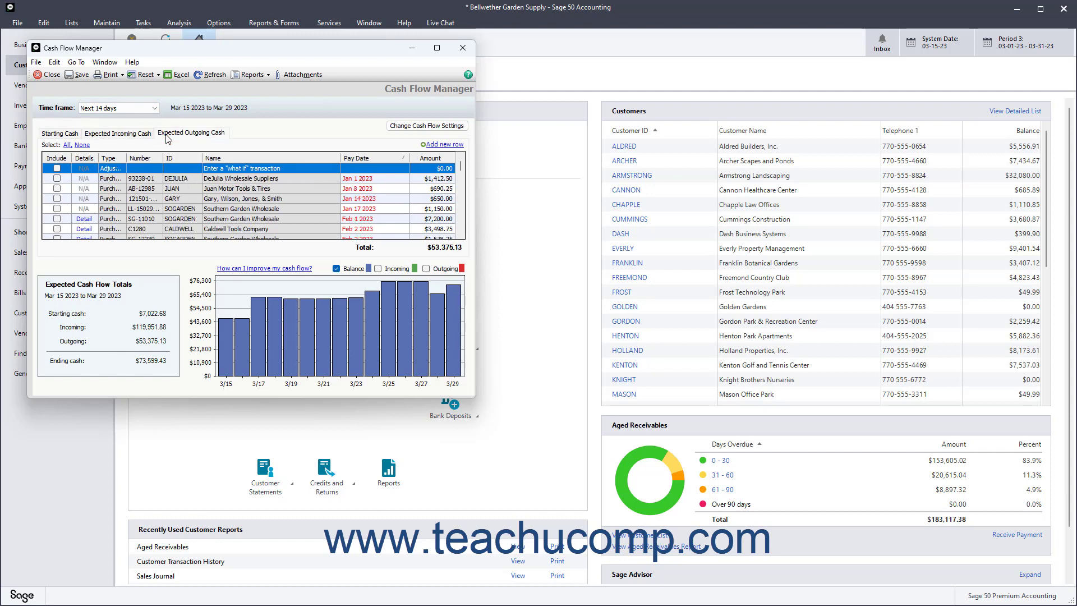
{"action": "left_click", "coordinate": [75, 134]}
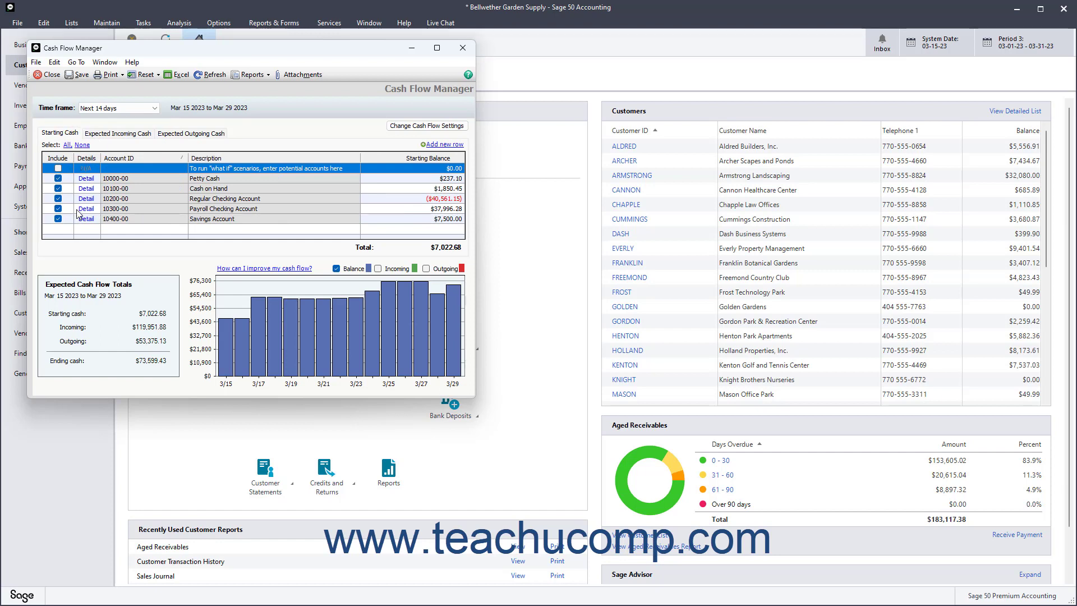
Exclude the Petty Cash account from starting cash and include it again, and view its account register.
{"action": "left_click", "coordinate": [57, 179]}
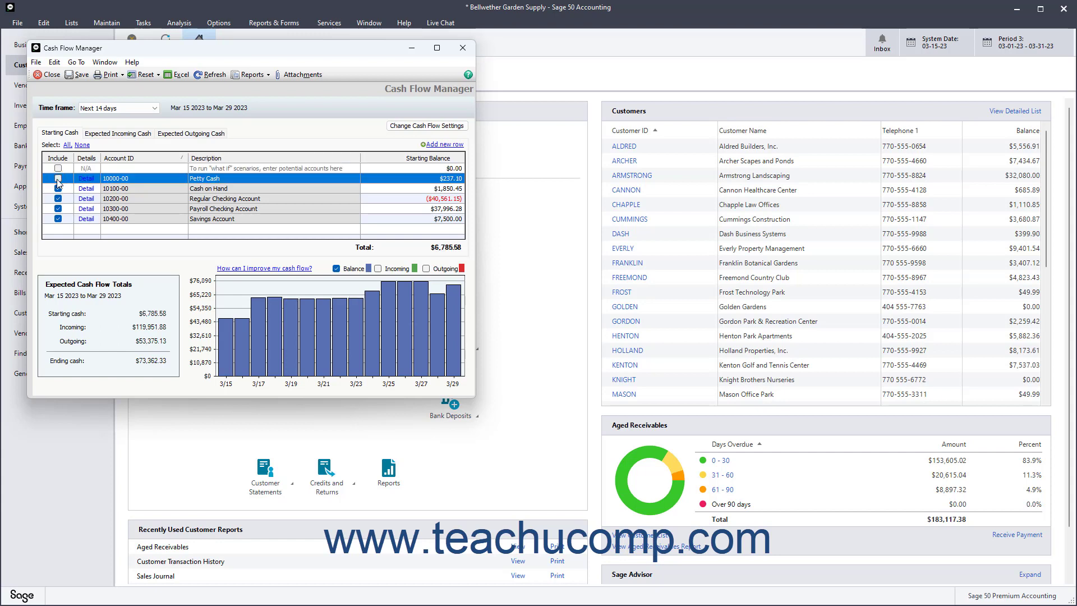
{"action": "left_click", "coordinate": [58, 178]}
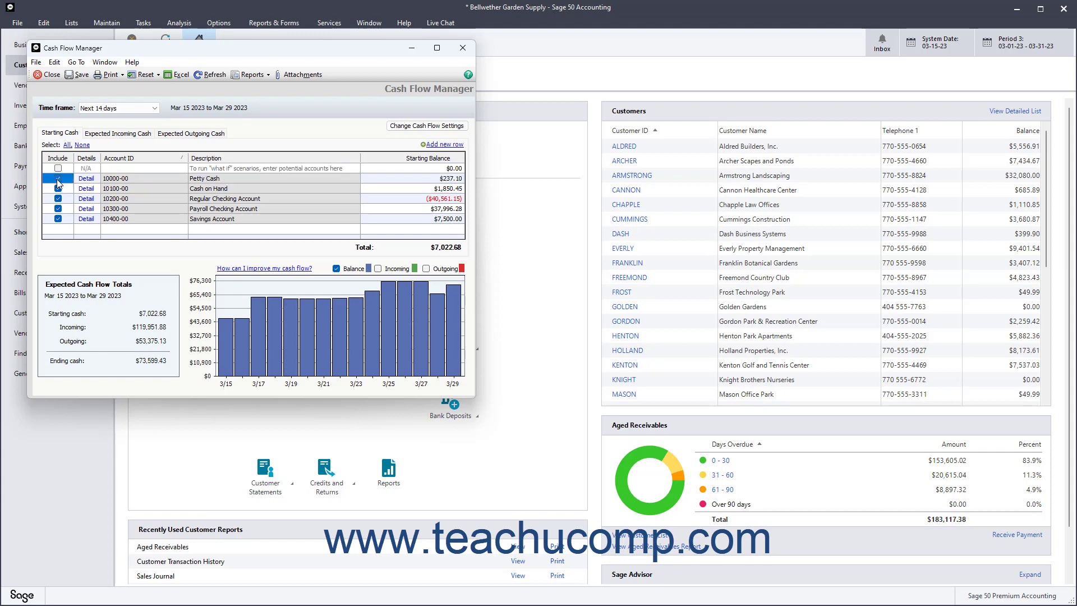
{"action": "left_click", "coordinate": [87, 179]}
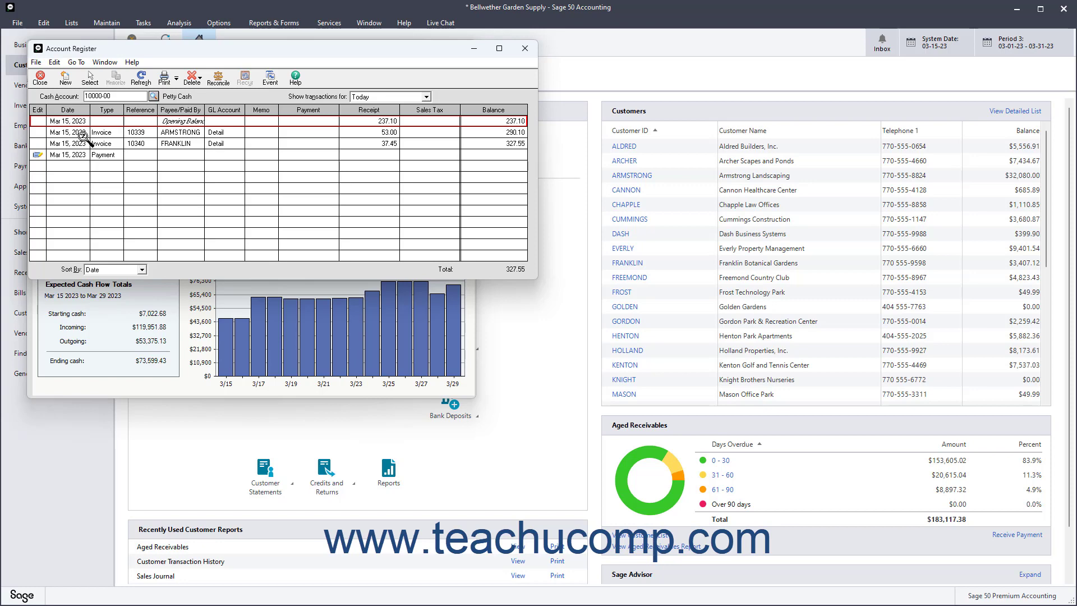
{"action": "left_click", "coordinate": [46, 82]}
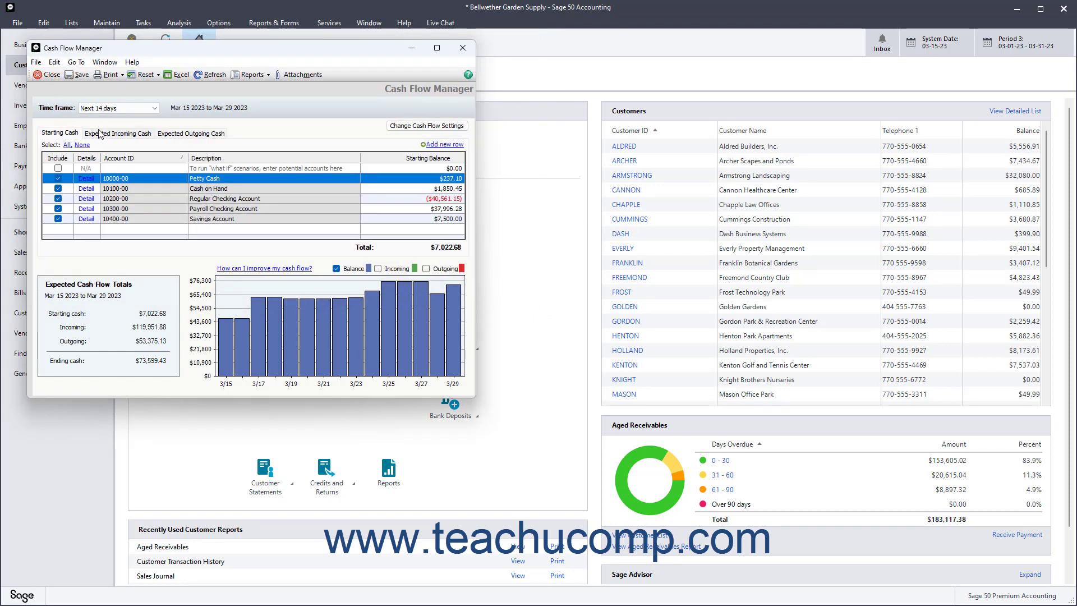
View the details of the Everly Property Management invoice in the expected incoming cash list.
{"action": "left_click", "coordinate": [100, 133]}
{"action": "left_click", "coordinate": [83, 180]}
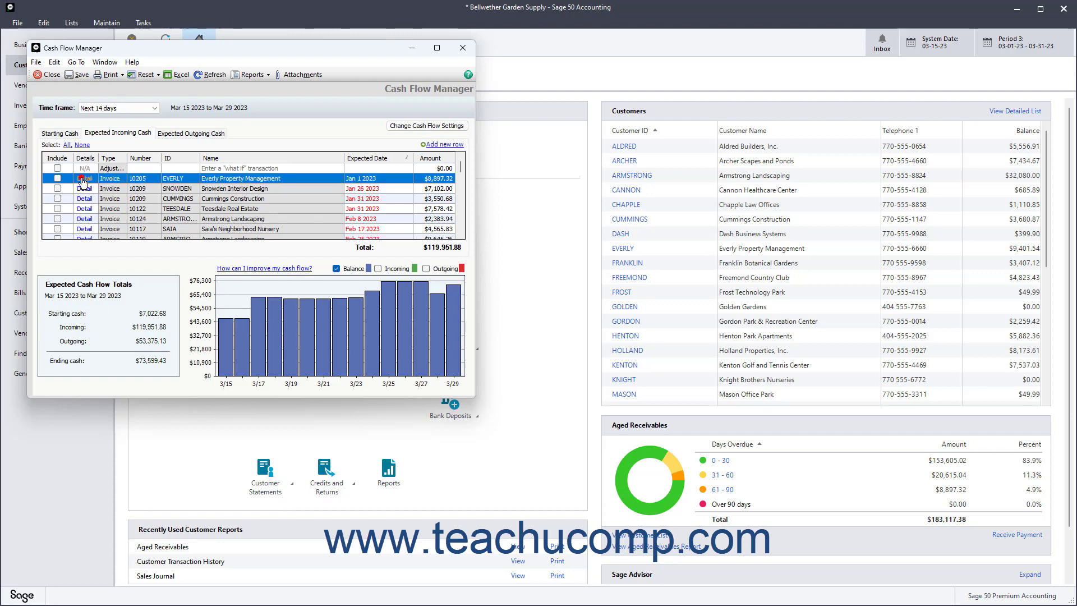
{"action": "left_click", "coordinate": [152, 105]}
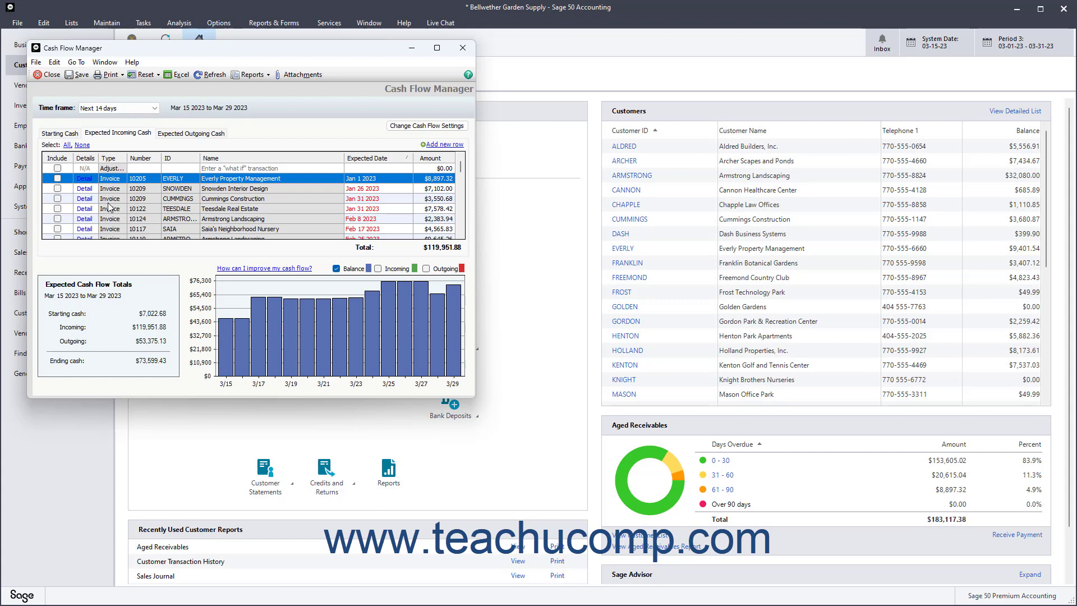
Add a "what if" incoming cash transaction named "Potential sale", expected Mar 17 2023 for $15,000.00, and save the forecast.
{"action": "left_click", "coordinate": [226, 167]}
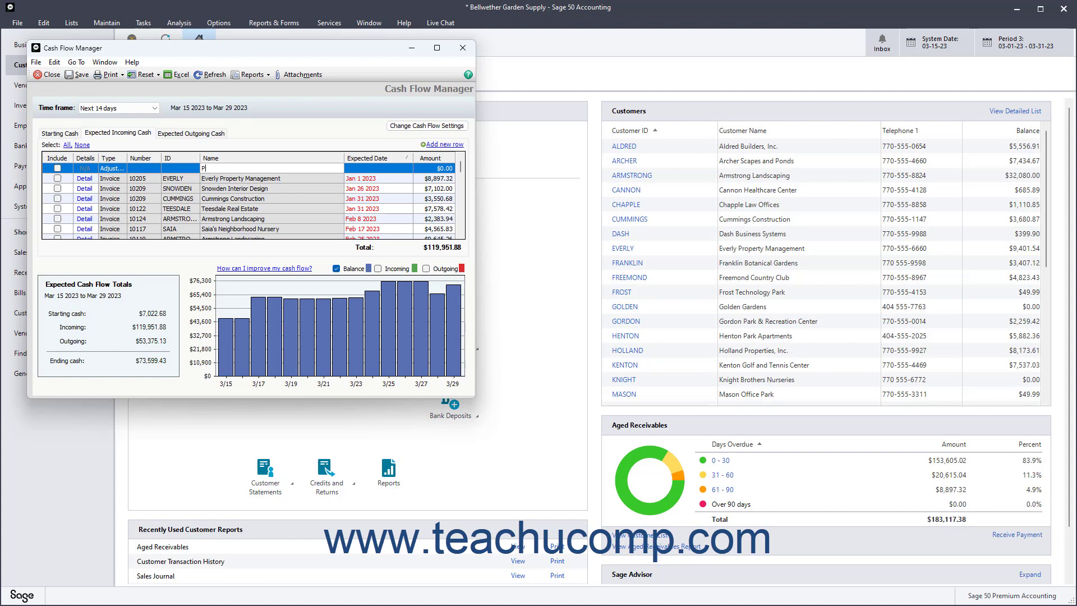
{"action": "type", "text": "otential sale"}
{"action": "left_click", "coordinate": [368, 168]}
{"action": "left_click", "coordinate": [406, 168]}
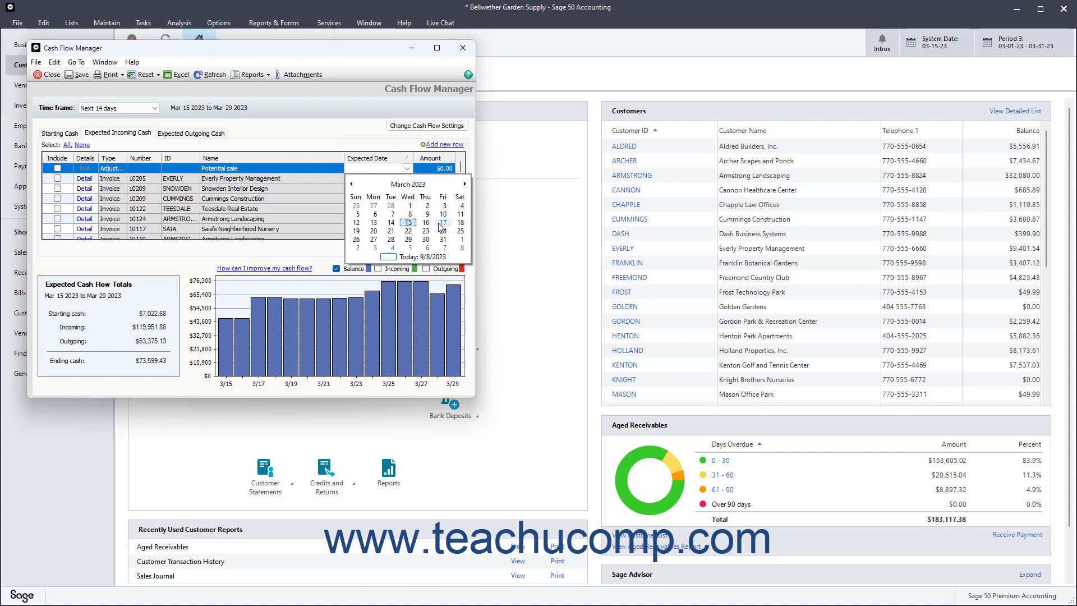
{"action": "left_click", "coordinate": [442, 223]}
{"action": "left_click", "coordinate": [429, 168]}
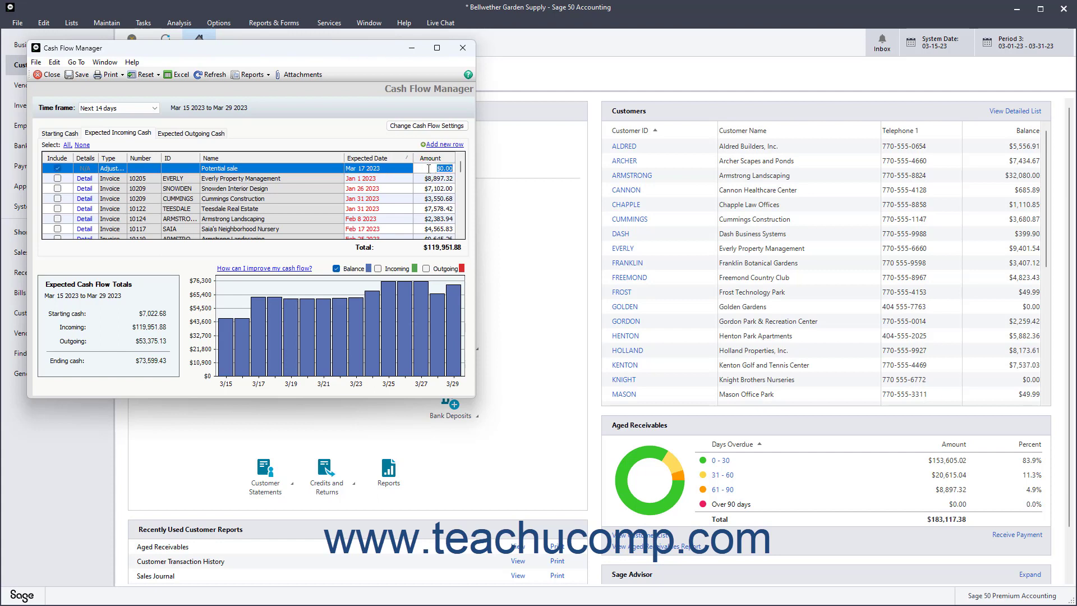
{"action": "type", "text": "15000"}
{"action": "key", "text": "Return"}
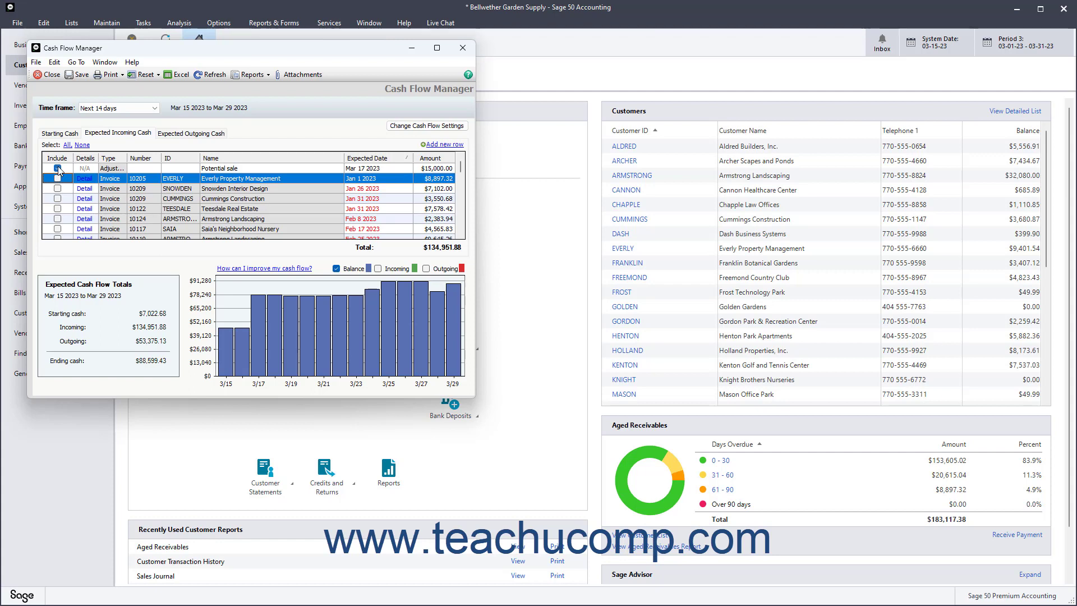
{"action": "left_click", "coordinate": [79, 78]}
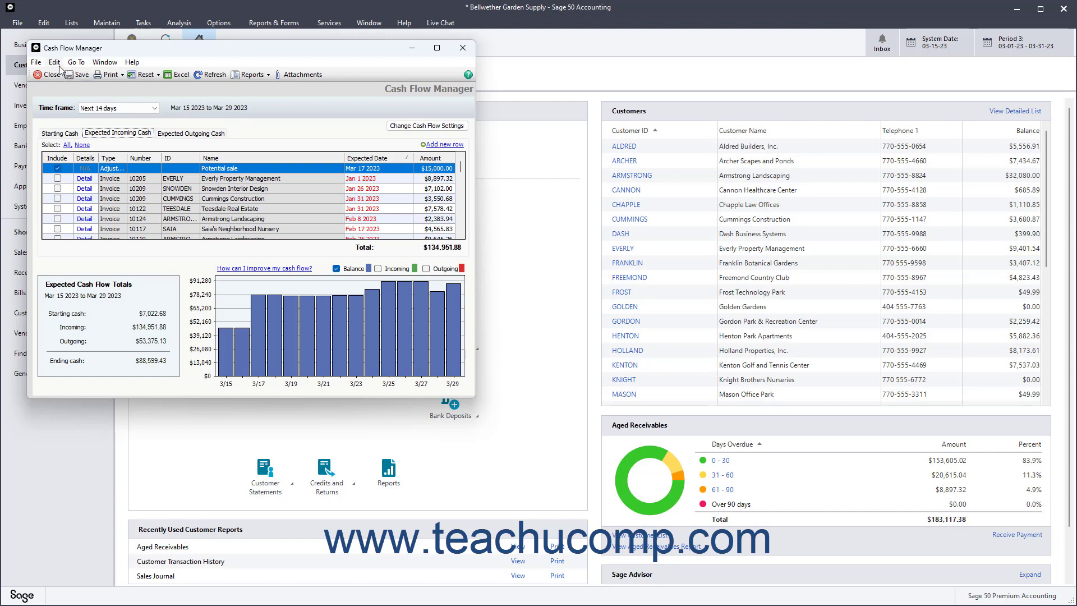
Delete all "what if" transaction rows from the cash flow forecast.
{"action": "left_click", "coordinate": [55, 63]}
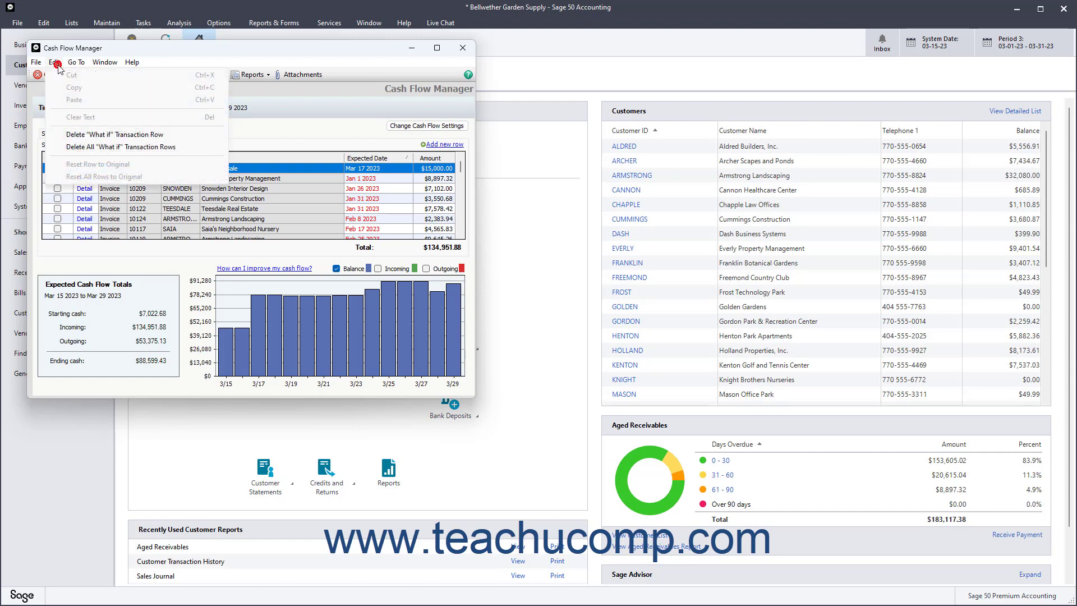
{"action": "left_click", "coordinate": [100, 146]}
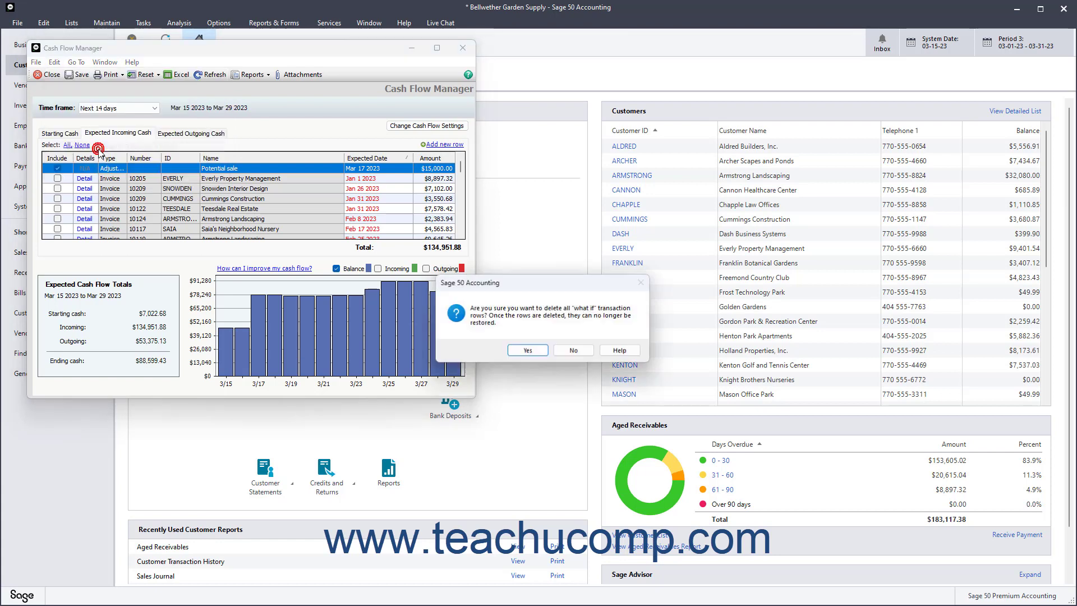
{"action": "left_click", "coordinate": [532, 353]}
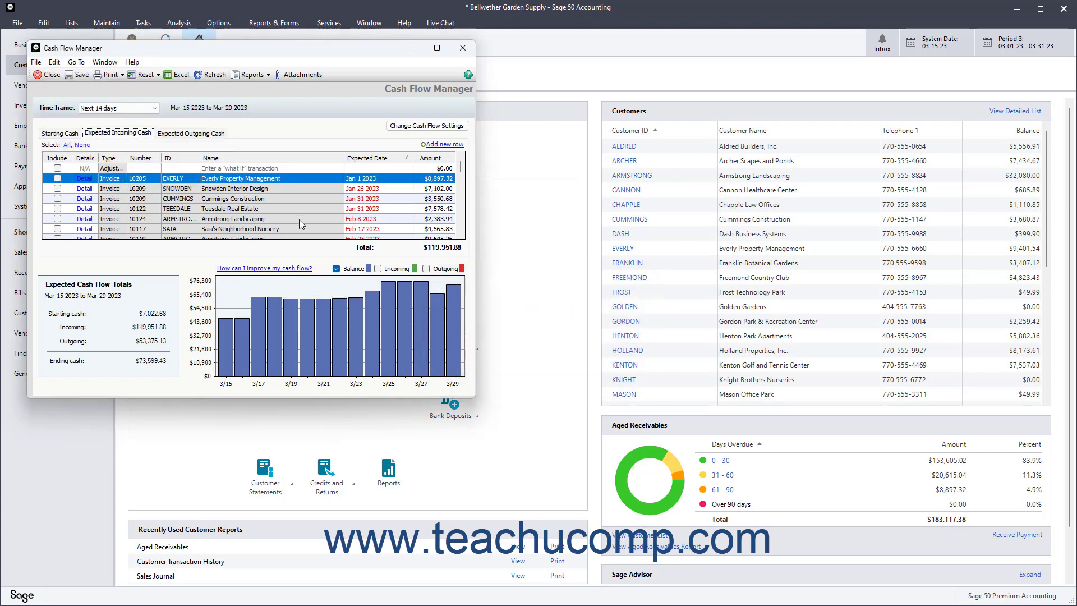
Set the expected amount of the Everly Property Management invoice to 8000 and open its expected date for editing.
{"action": "left_click", "coordinate": [431, 177]}
{"action": "type", "text": "8000"}
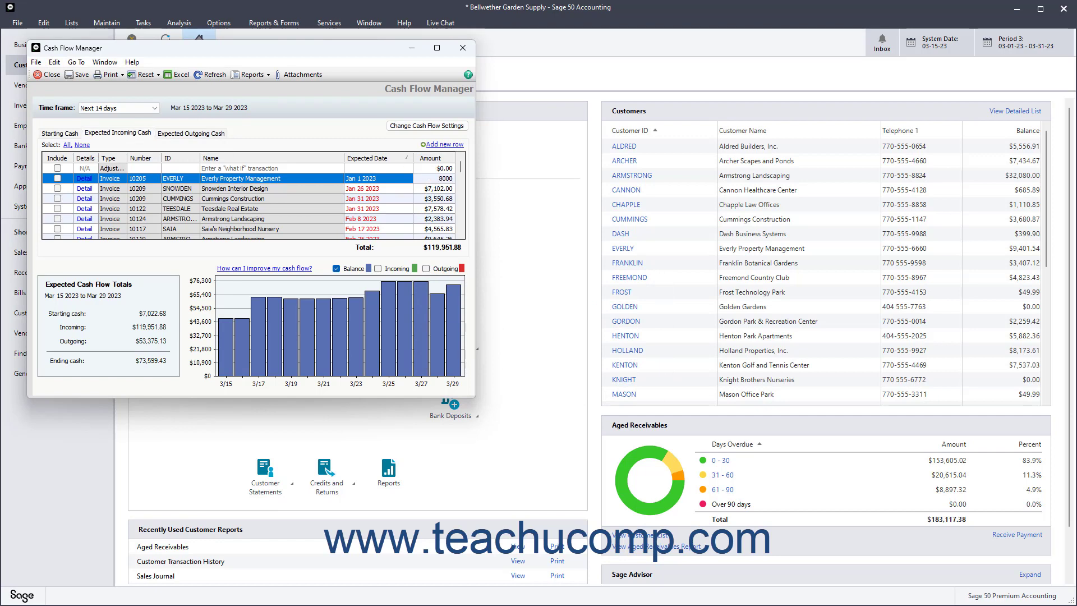
{"action": "left_click", "coordinate": [438, 189]}
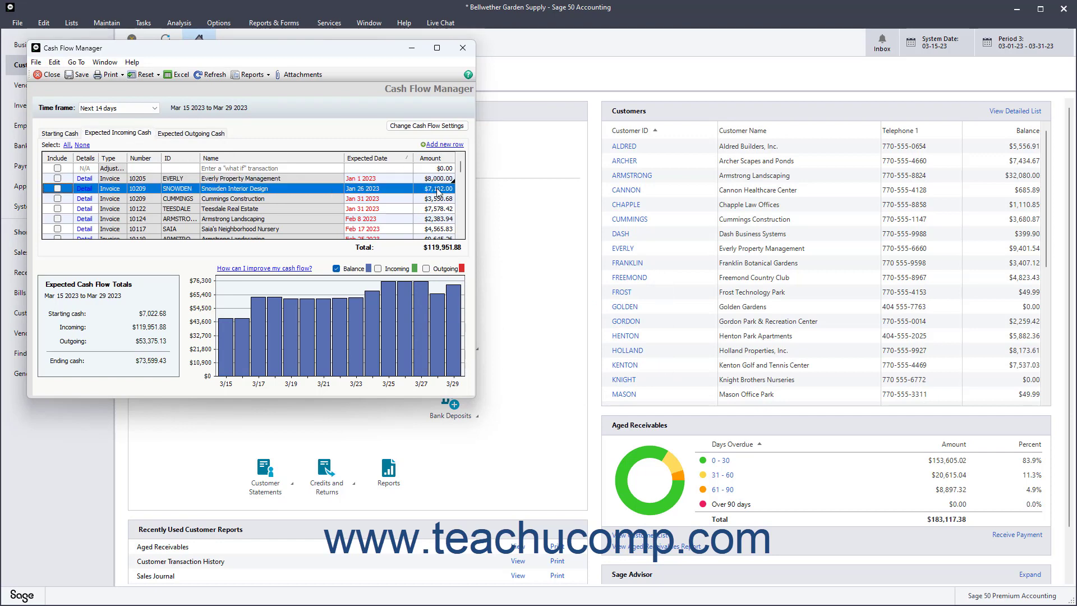
{"action": "left_click", "coordinate": [363, 178]}
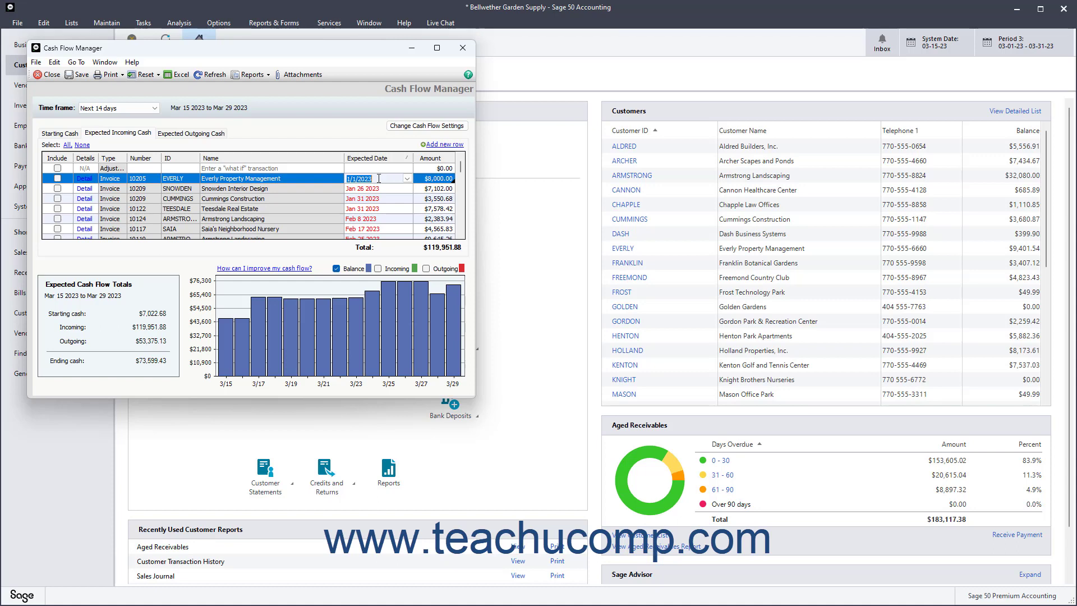
Reset all expected incoming cash rows to their original values.
{"action": "left_click", "coordinate": [153, 78]}
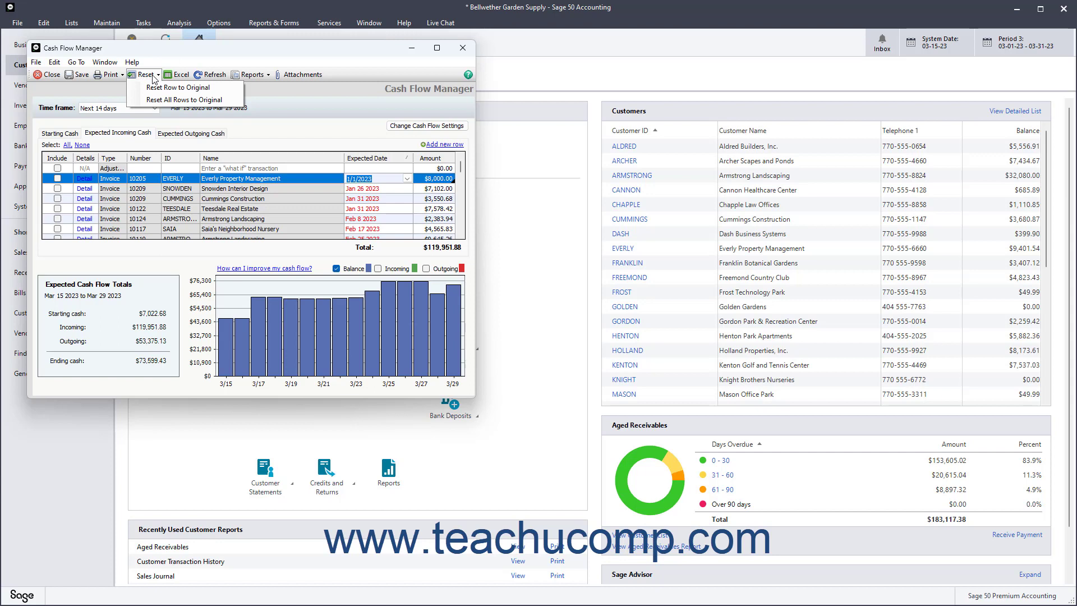
{"action": "left_click", "coordinate": [159, 101]}
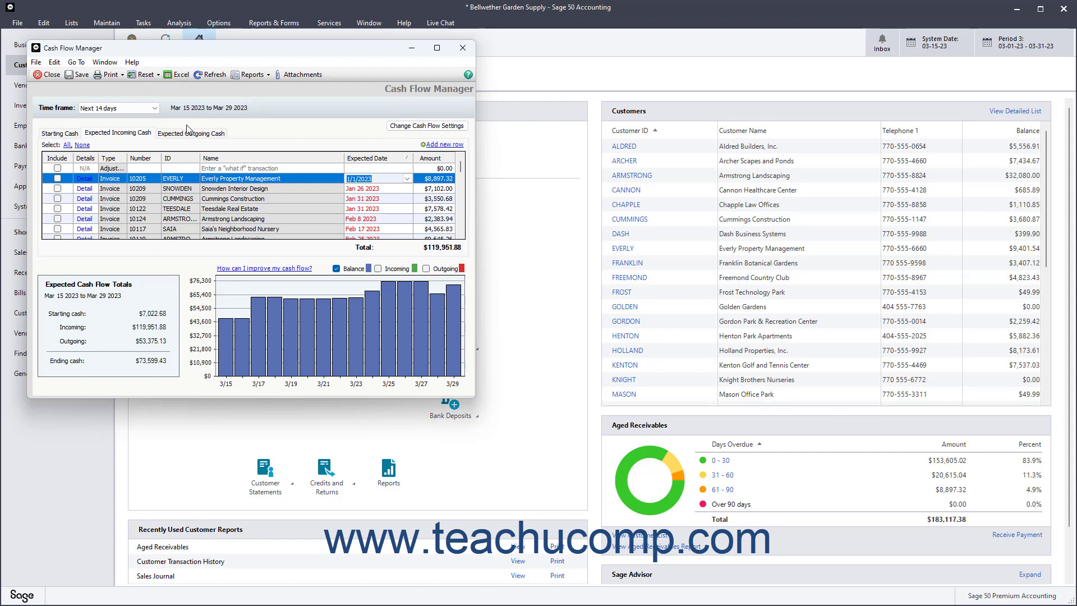
{"action": "key", "text": "Tab"}
{"action": "key", "text": "Tab"}
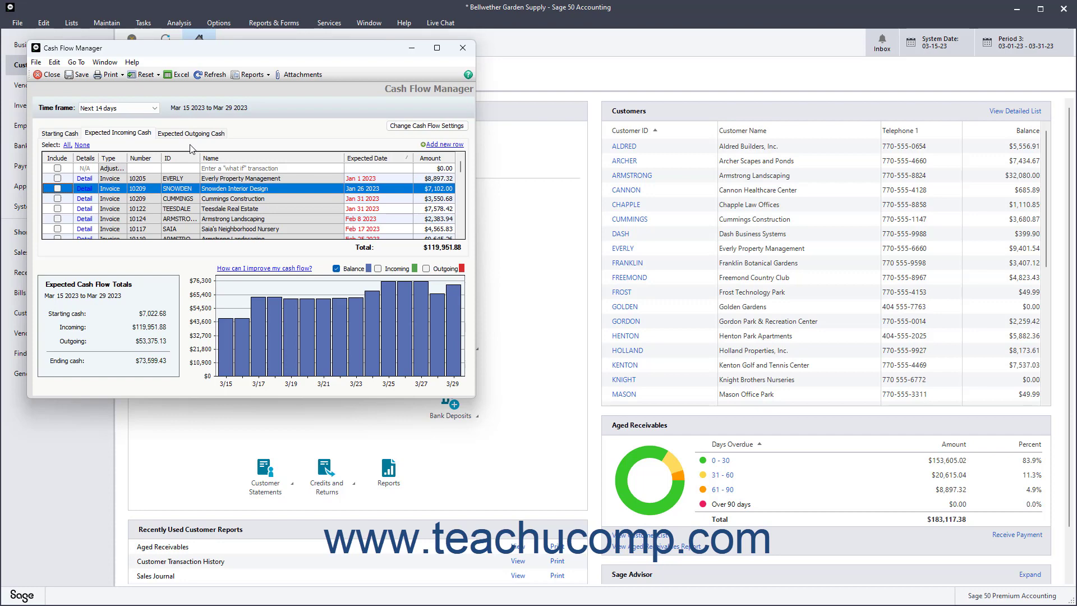
Open the cash flow settings and examine the available projection bases and time frames.
{"action": "mouse_move", "coordinate": [401, 128]}
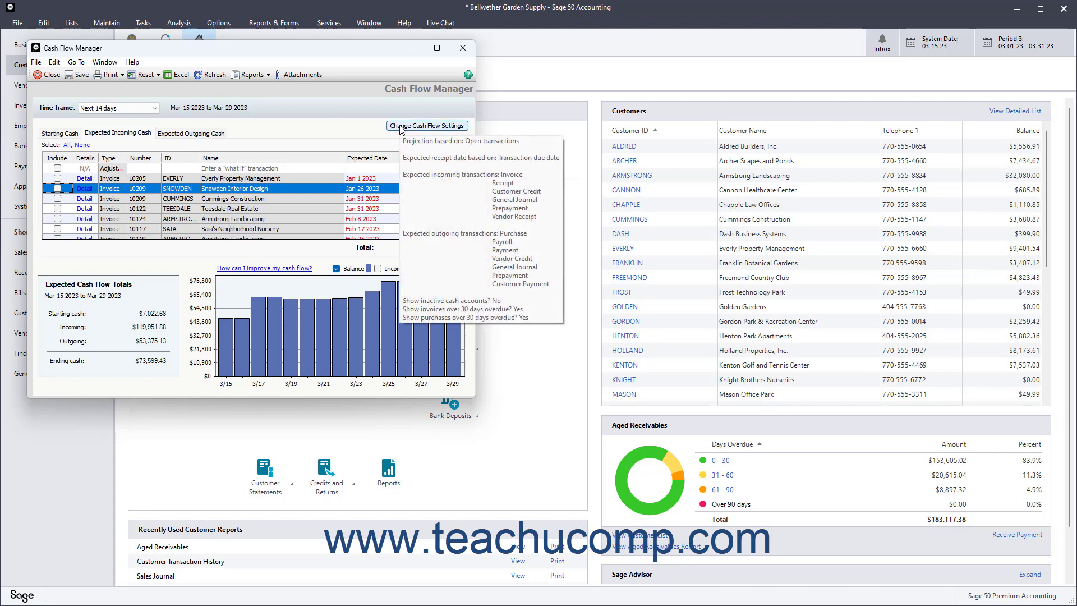
{"action": "left_click", "coordinate": [401, 128]}
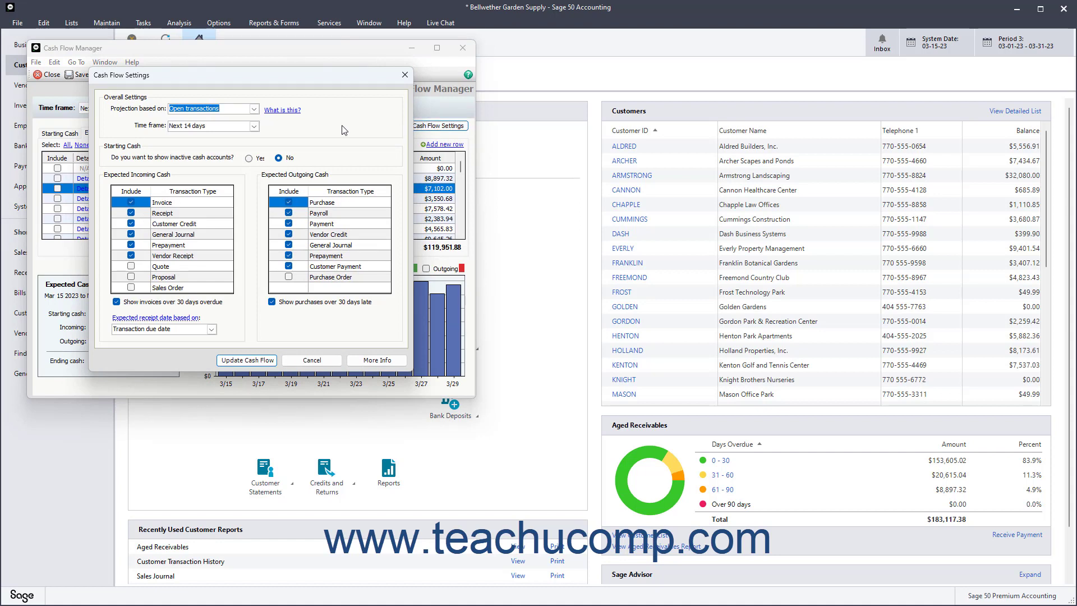
{"action": "left_click", "coordinate": [254, 109]}
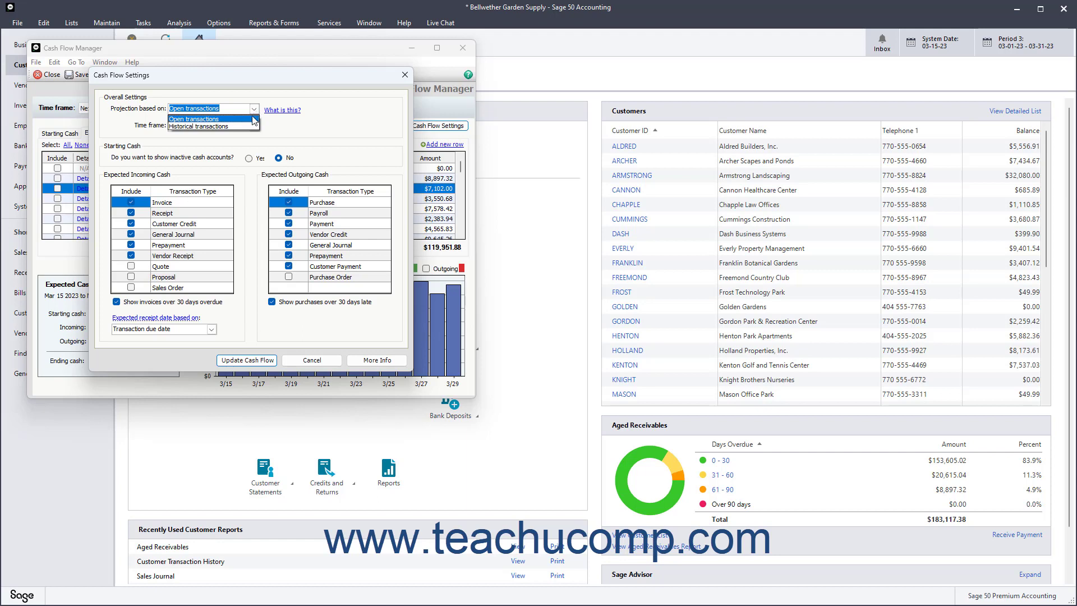
{"action": "left_click", "coordinate": [303, 129]}
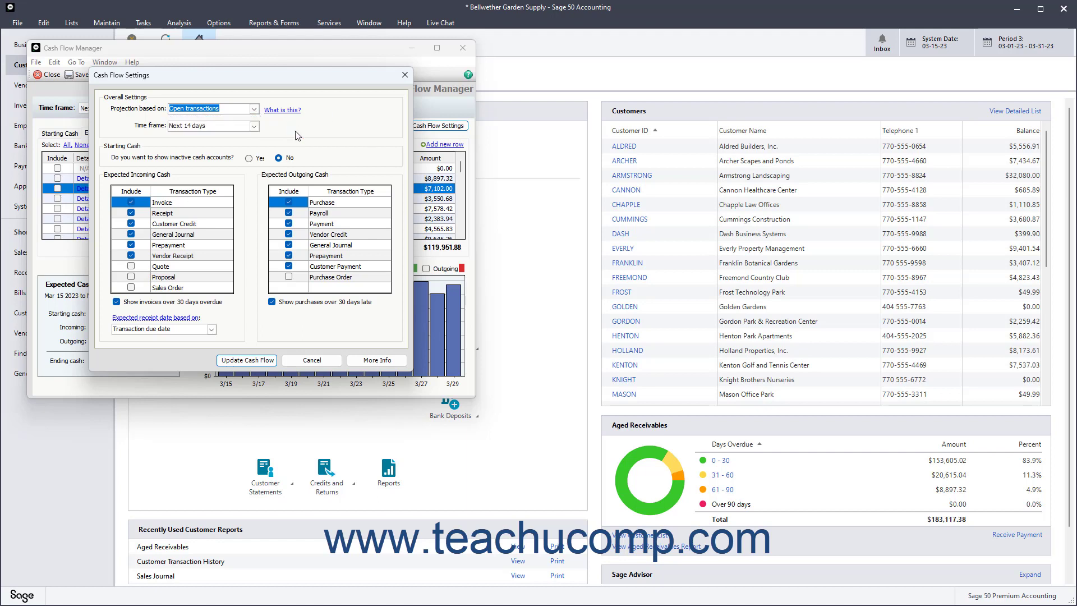
{"action": "left_click", "coordinate": [255, 127]}
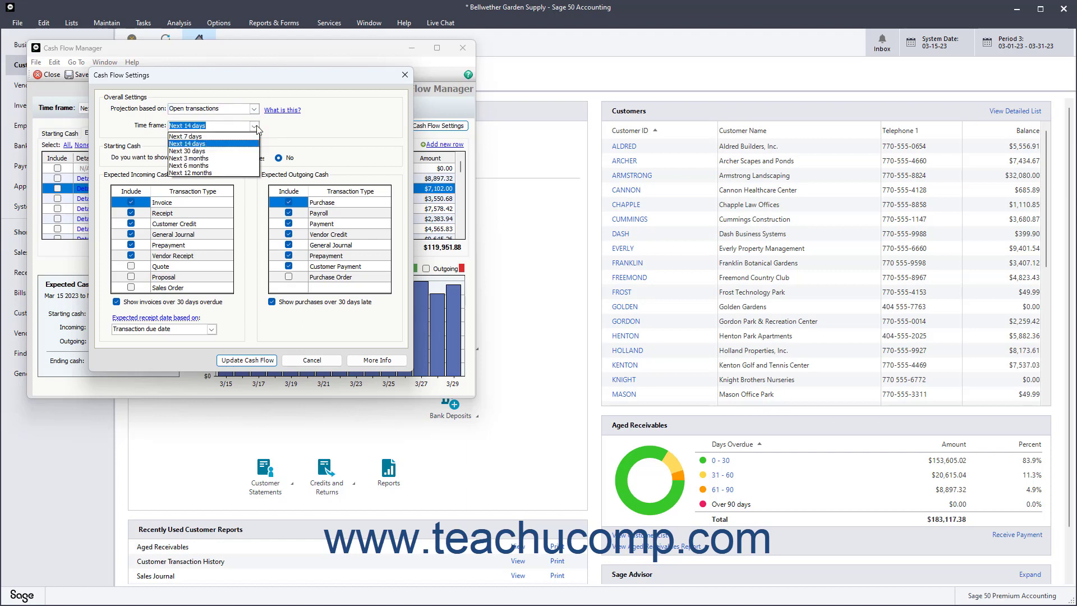
{"action": "left_click", "coordinate": [292, 130]}
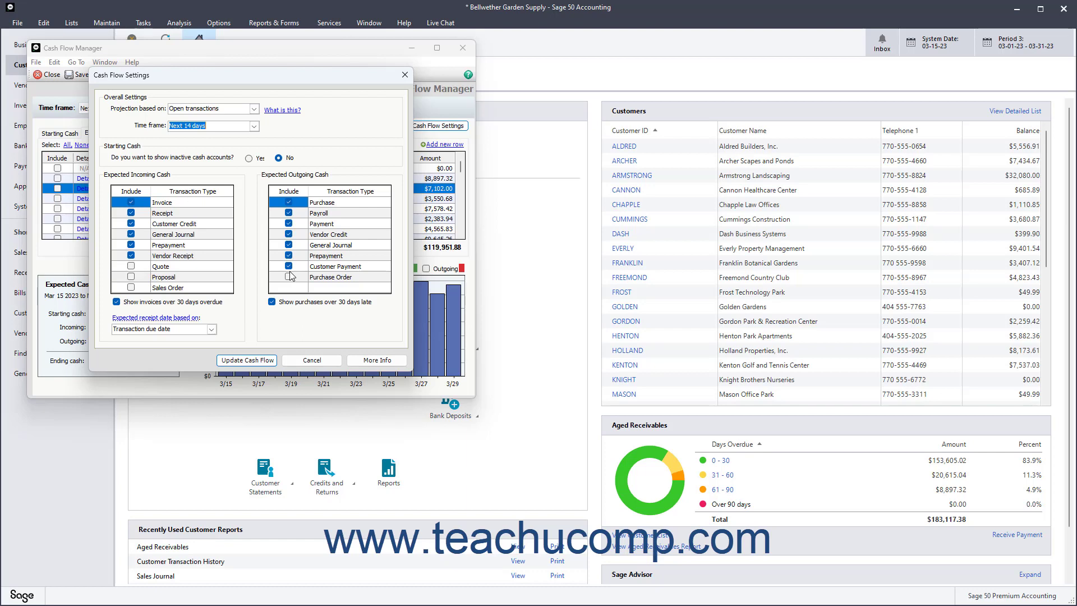
Check the overdue invoice and expected receipt date options, keeping Transaction due date, and update the cash flow.
{"action": "left_click", "coordinate": [123, 304]}
{"action": "left_click", "coordinate": [122, 303]}
{"action": "left_click", "coordinate": [212, 329]}
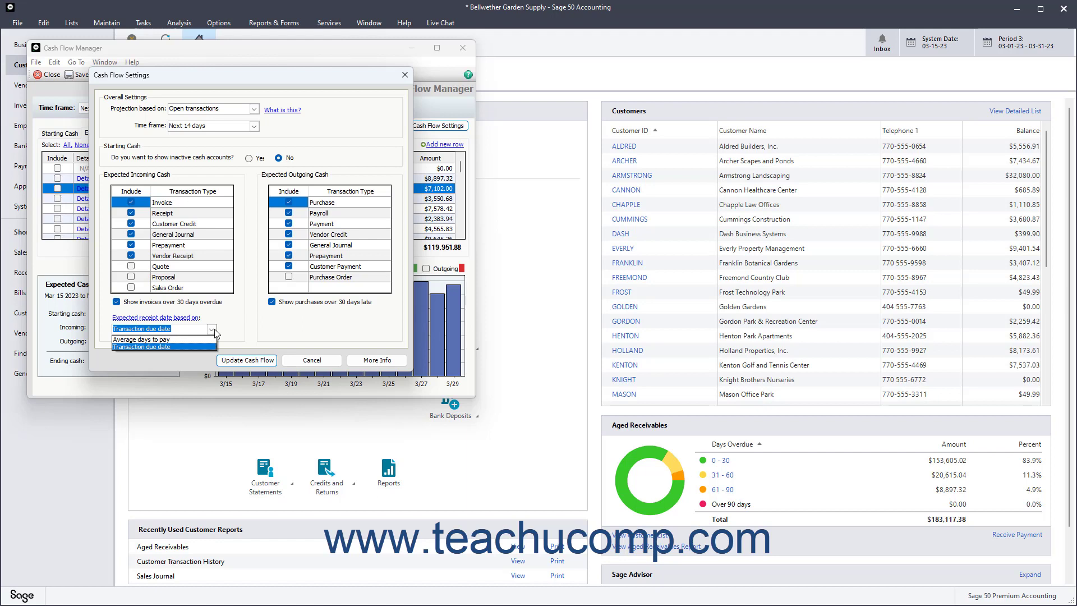
{"action": "left_click", "coordinate": [263, 333]}
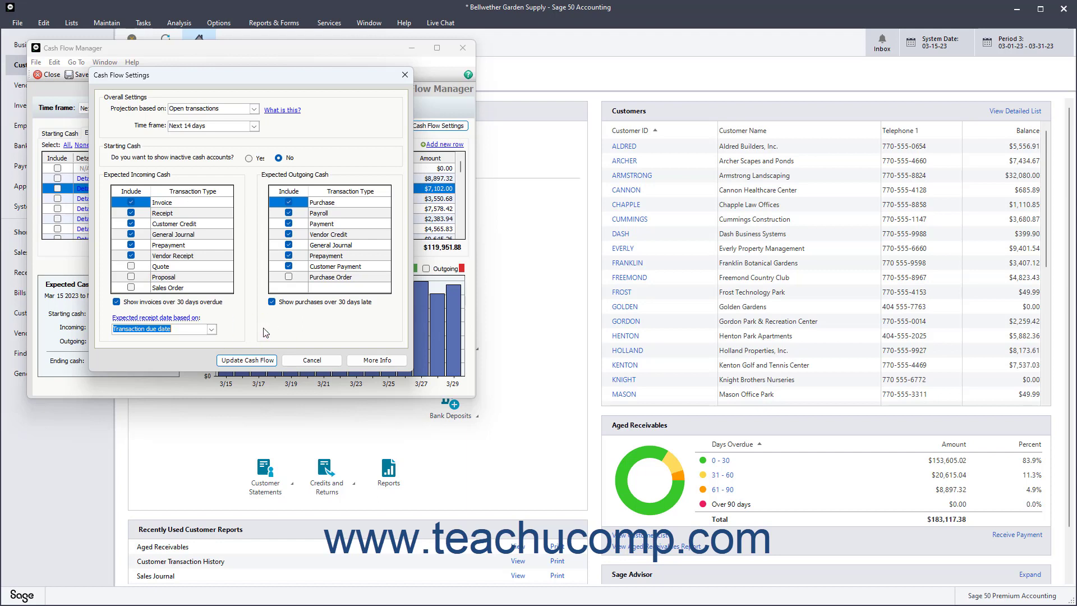
{"action": "left_click", "coordinate": [258, 364]}
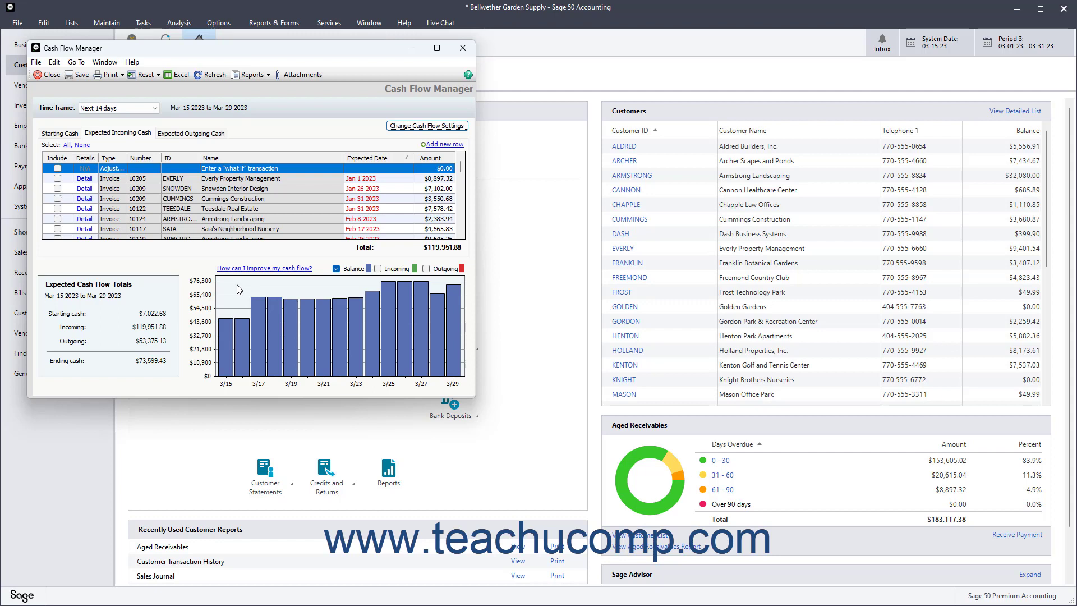
Inspect the daily balances in the cash flow chart, and show and hide the Incoming and Outgoing series one at a time.
{"action": "mouse_move", "coordinate": [231, 334]}
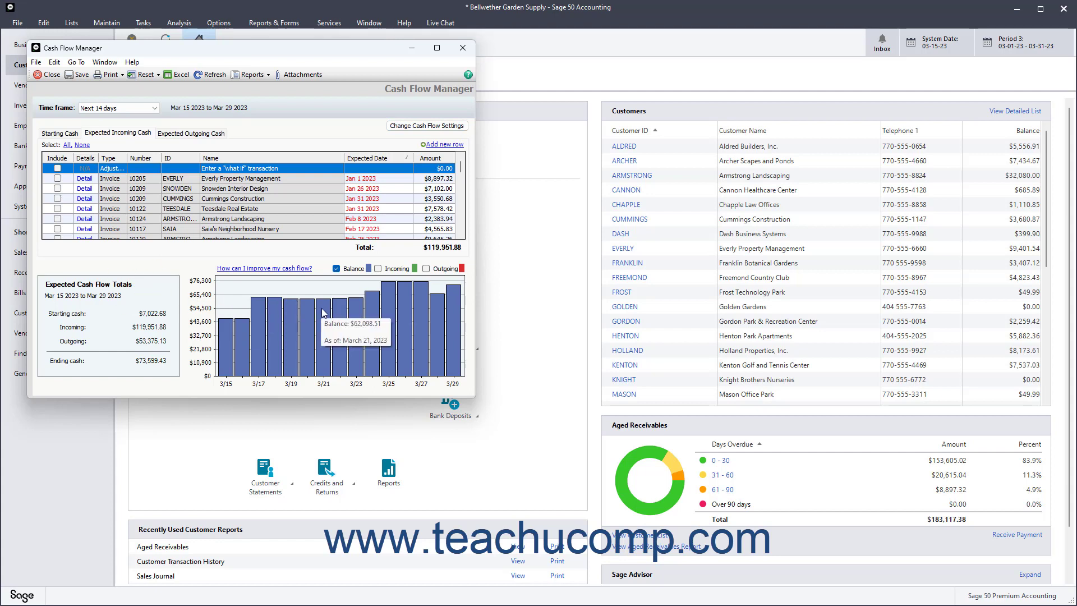
{"action": "mouse_move", "coordinate": [337, 317]}
{"action": "mouse_move", "coordinate": [287, 318]}
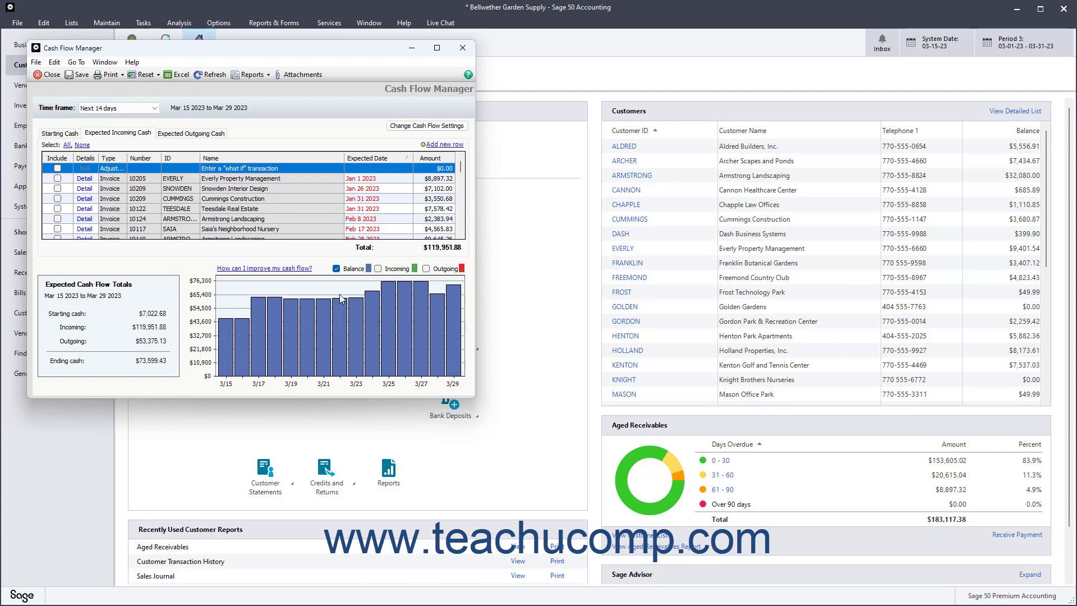
{"action": "left_click", "coordinate": [381, 268]}
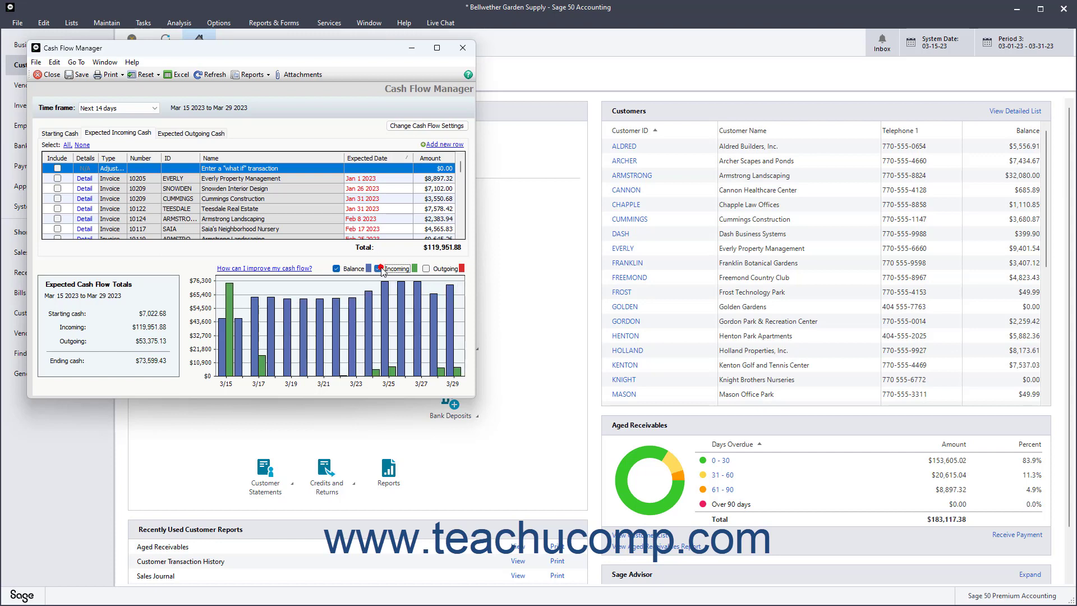
{"action": "left_click", "coordinate": [381, 268]}
{"action": "left_click", "coordinate": [443, 270]}
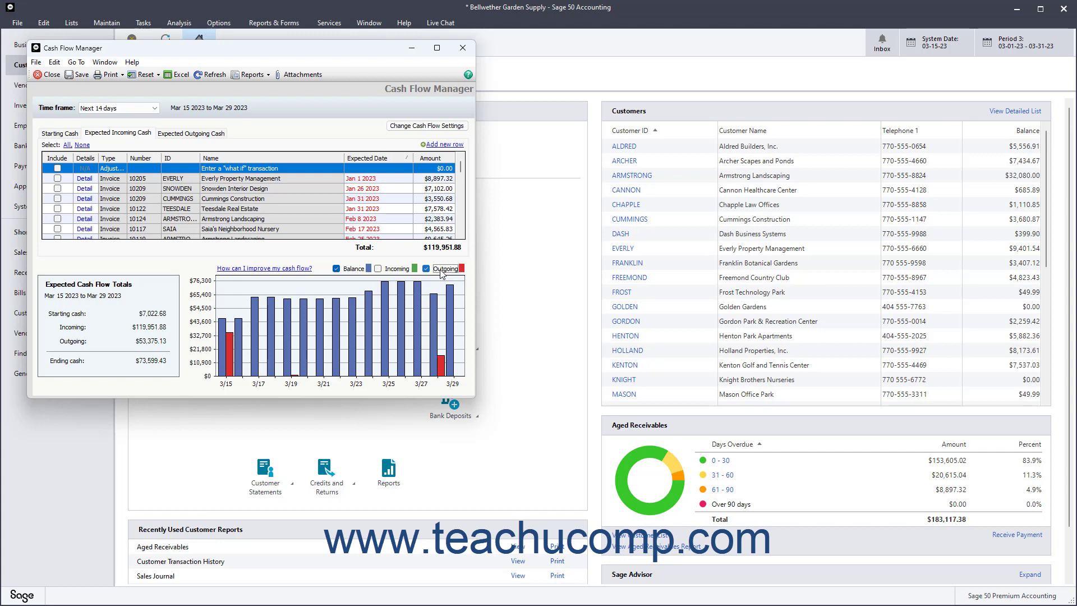
{"action": "left_click", "coordinate": [443, 271]}
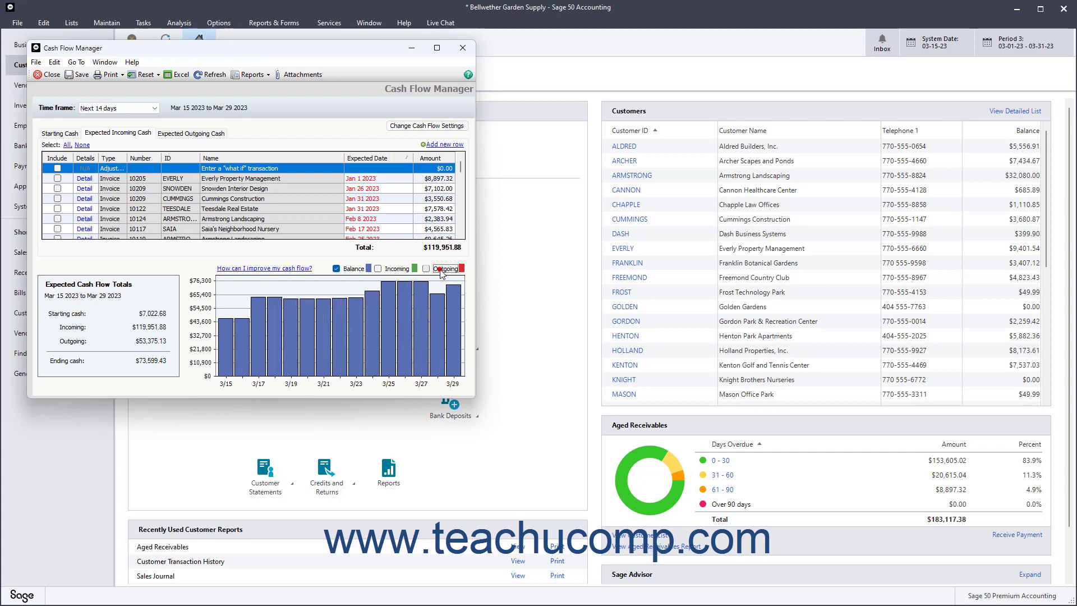
{"action": "mouse_move", "coordinate": [394, 304]}
Copy the cash flow data to a new Microsoft Excel workbook with the header sent to Page Setup.
{"action": "left_click", "coordinate": [185, 75]}
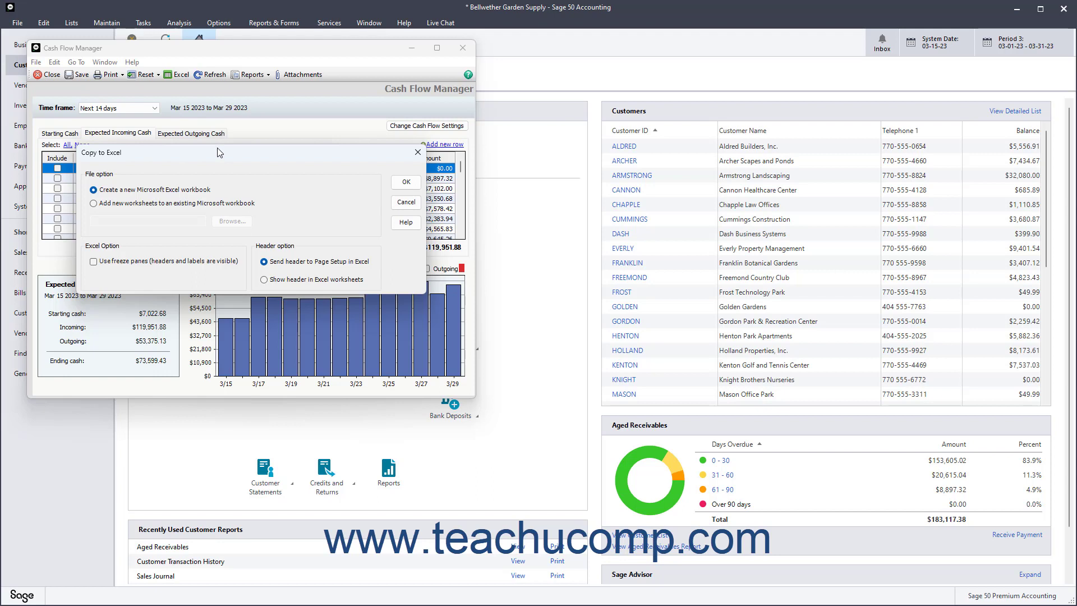
{"action": "left_click", "coordinate": [402, 185]}
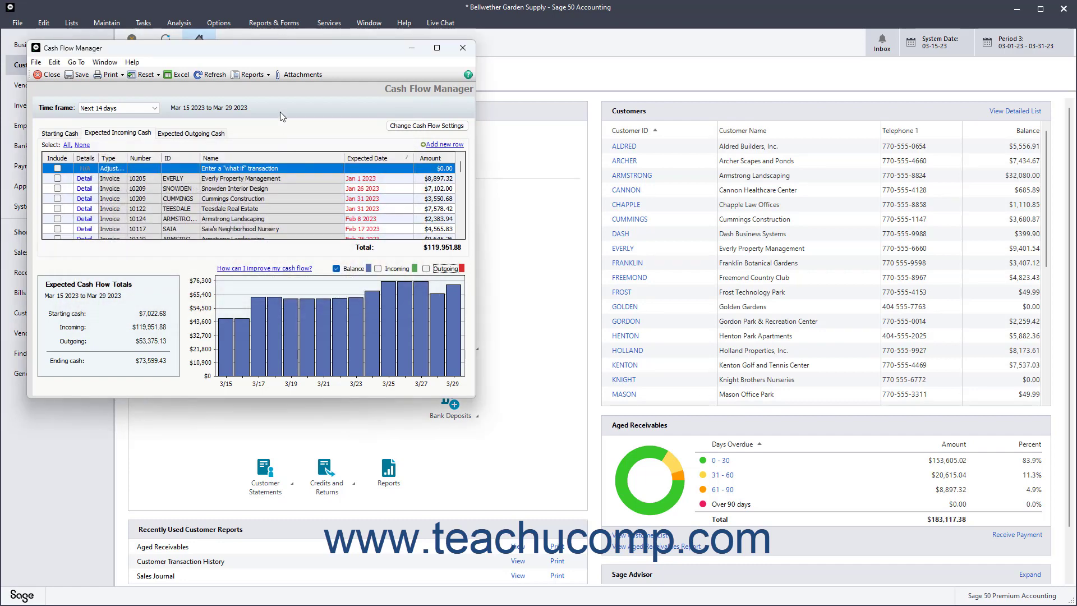
Check the cash flow print choices without printing, and close the Cash Flow Manager.
{"action": "left_click", "coordinate": [119, 79]}
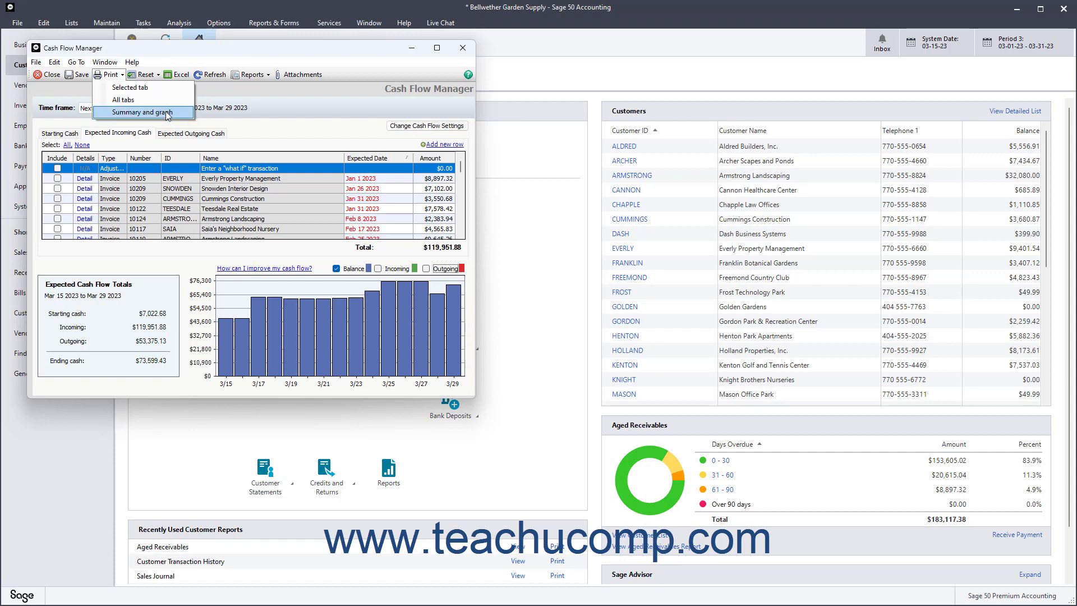
{"action": "left_click", "coordinate": [264, 110]}
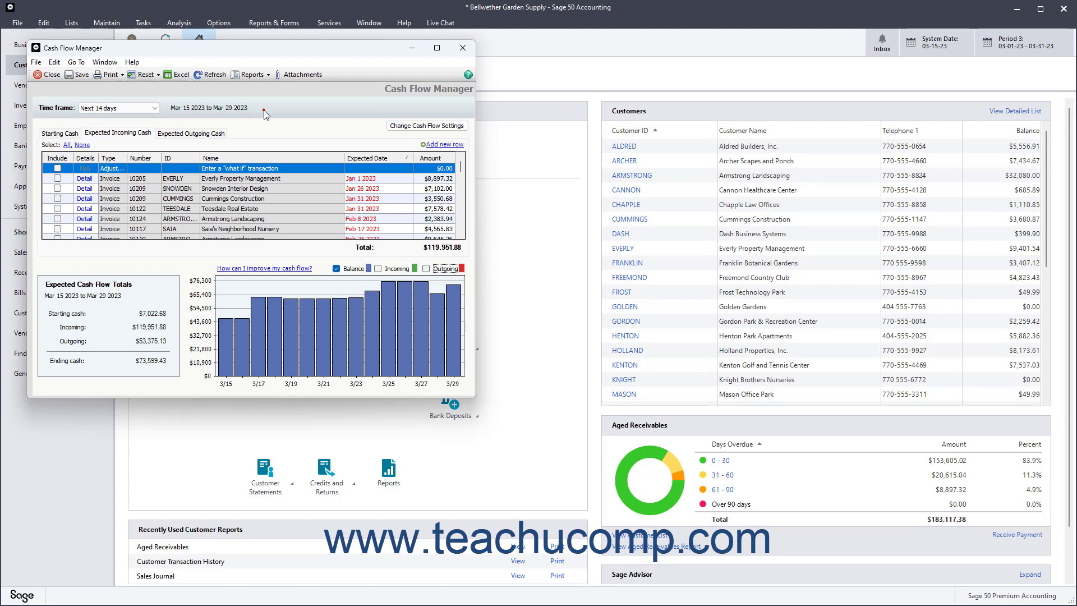
{"action": "left_click", "coordinate": [51, 79]}
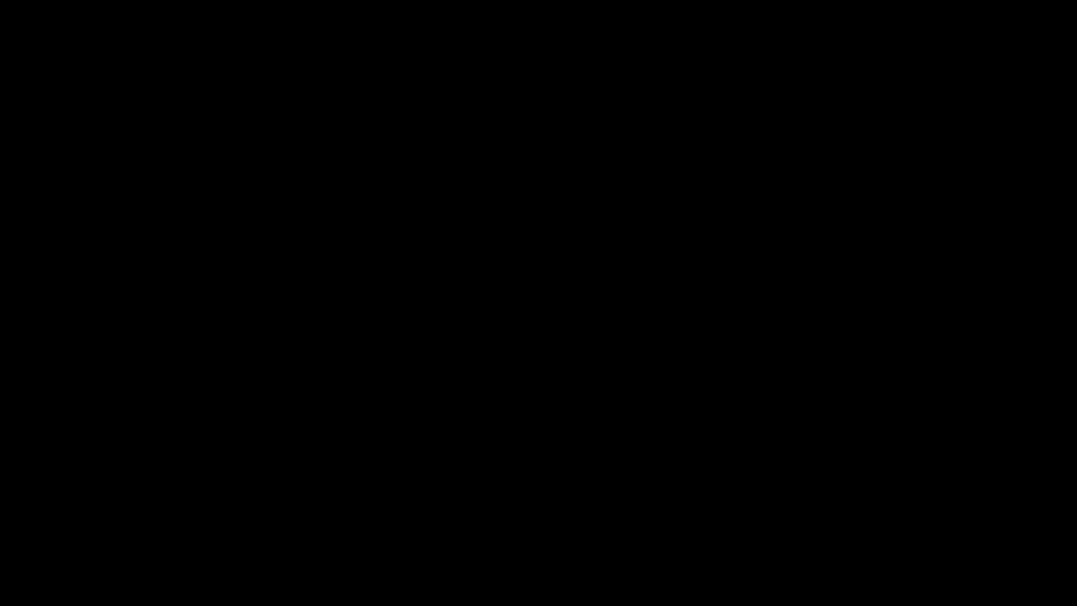